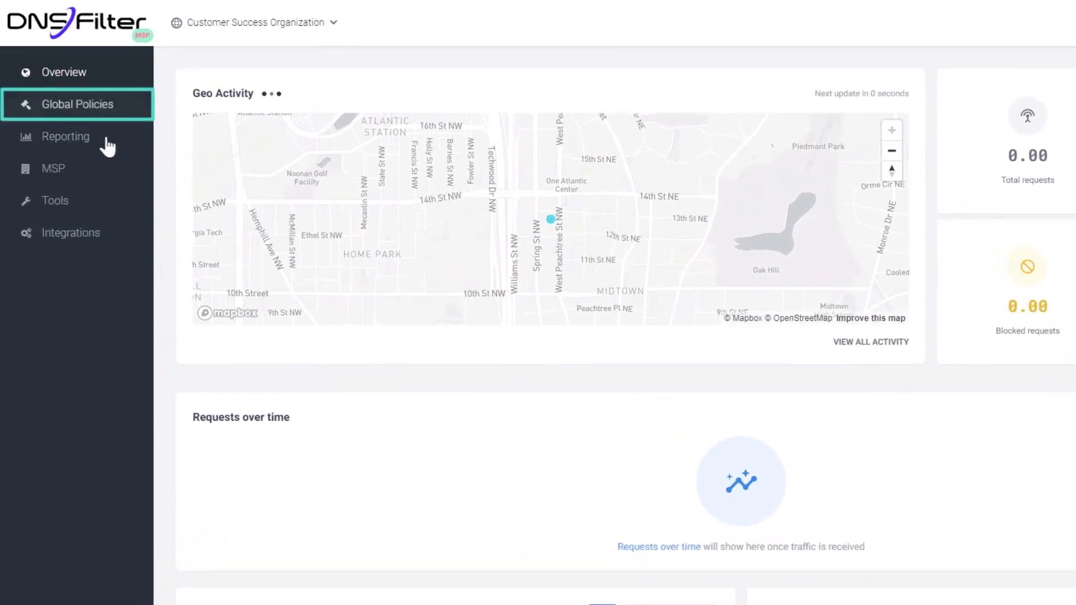
Go to Global Policies and open the Universal Lists page
left_click(74, 109)
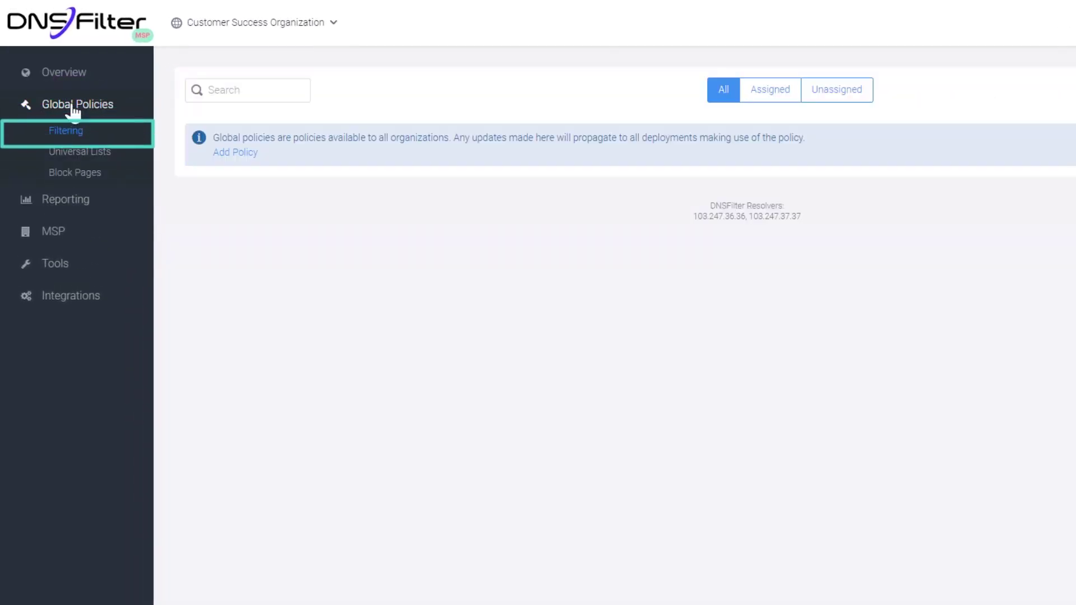
left_click(76, 160)
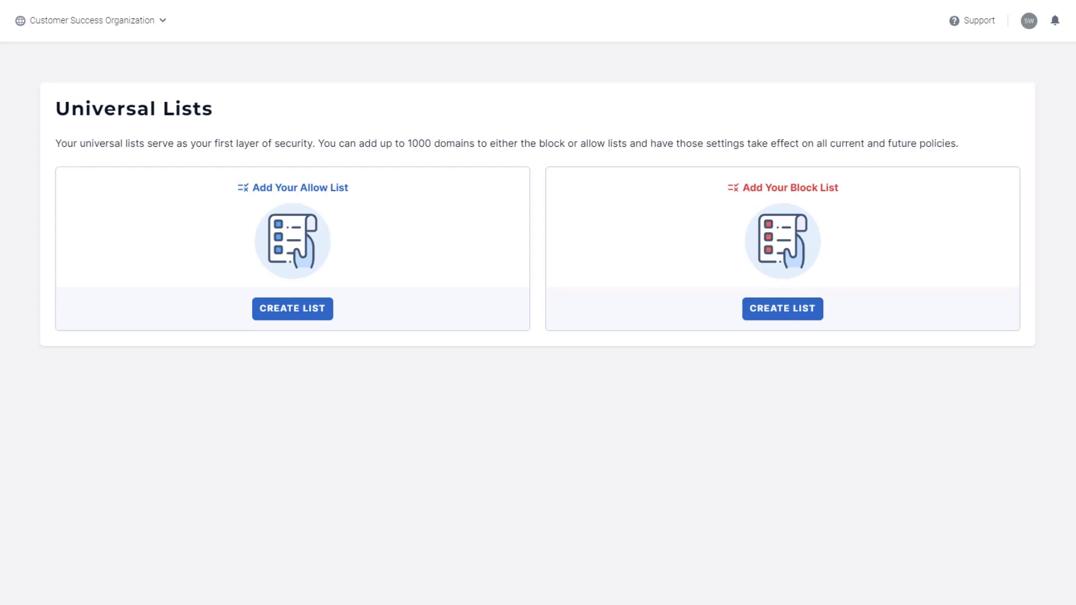
Start a new Universal Block List and begin adding medium.com as a domain
left_click(806, 311)
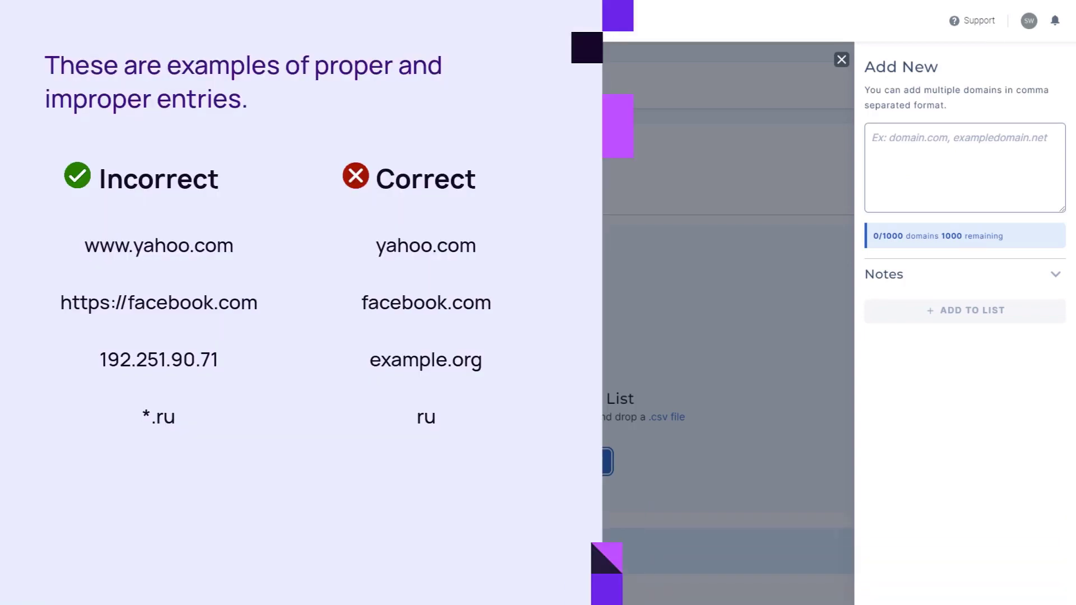
left_click(906, 153)
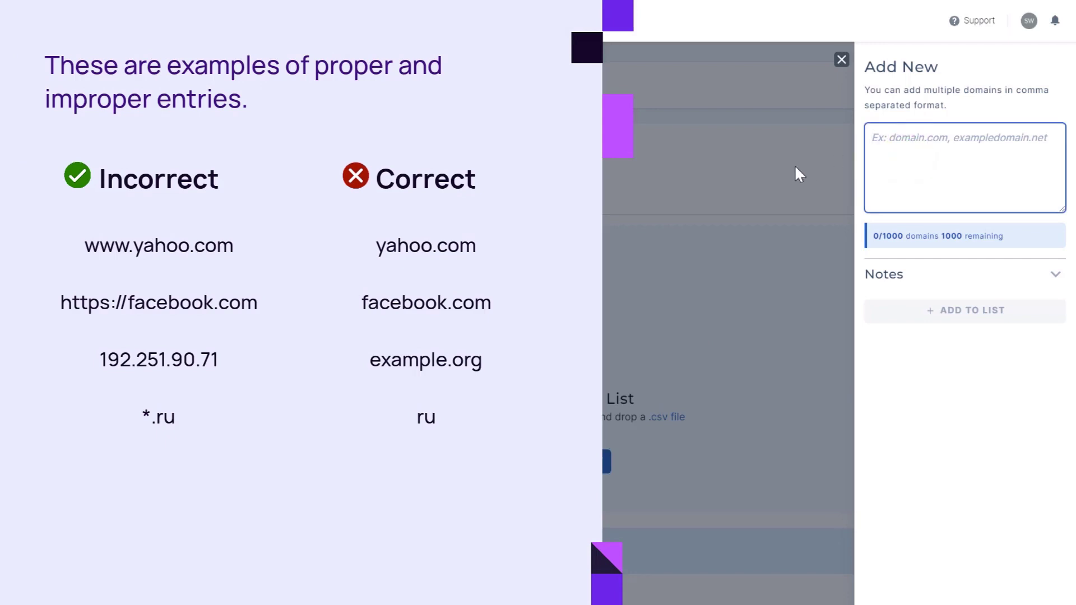
type("medium")
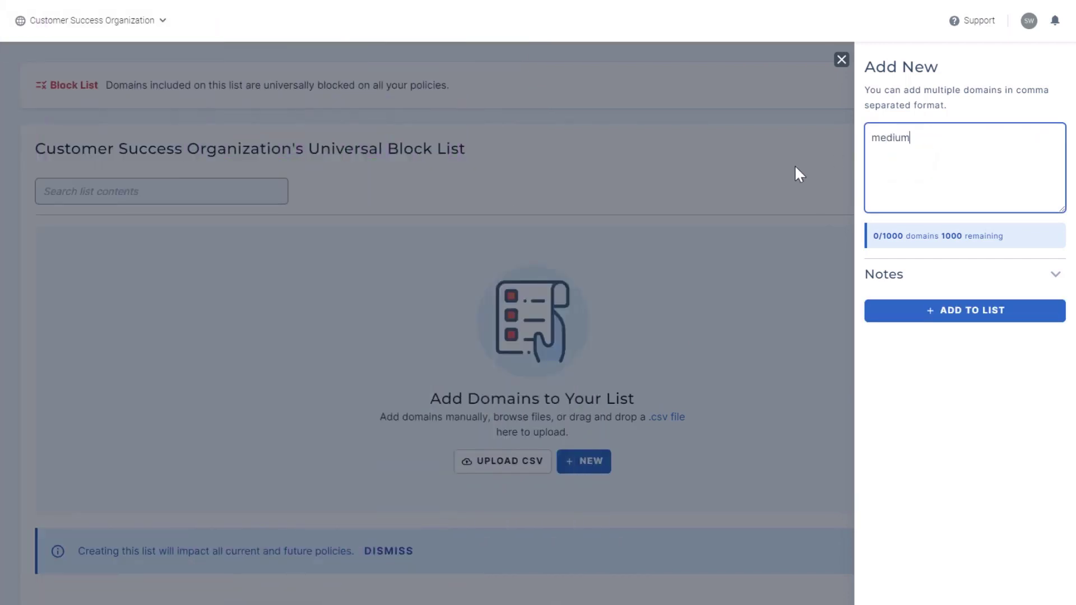
type(".com")
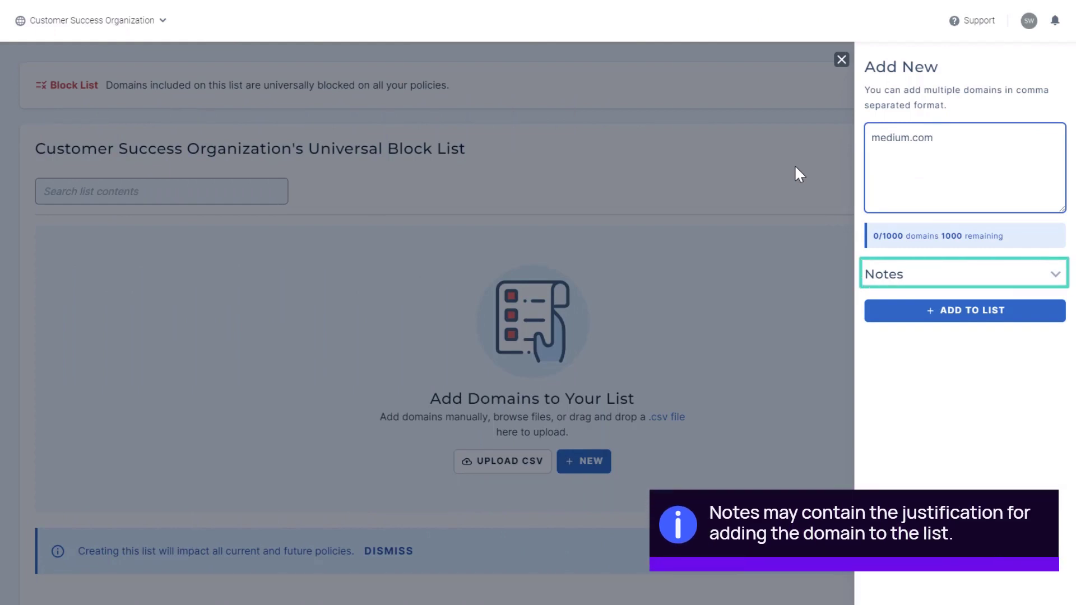
Add medium.com with the note that it's blocked as a social publishing platform
left_click(929, 273)
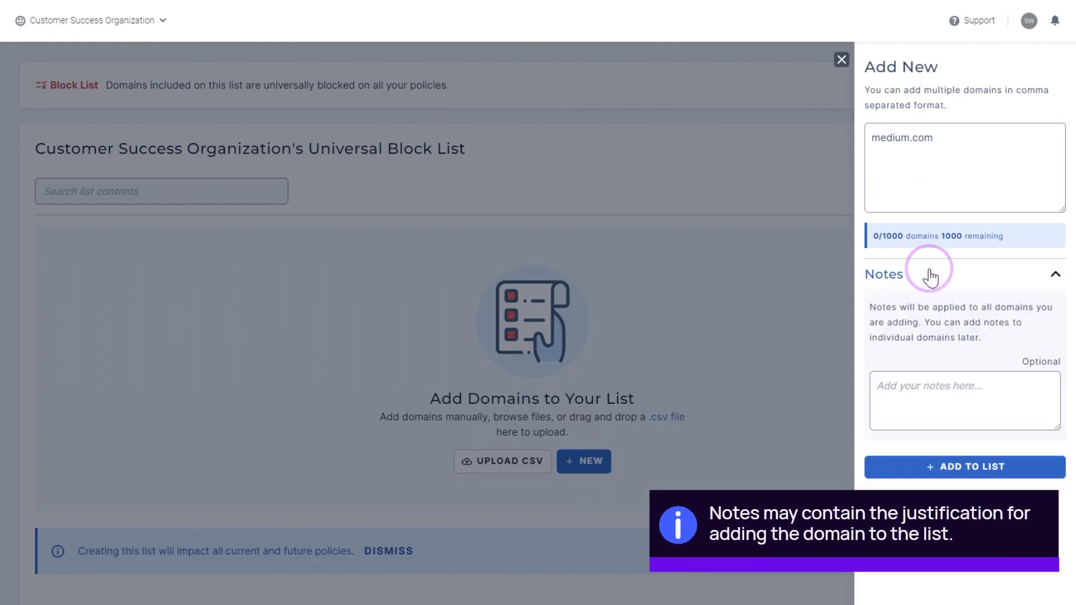
left_click(915, 386)
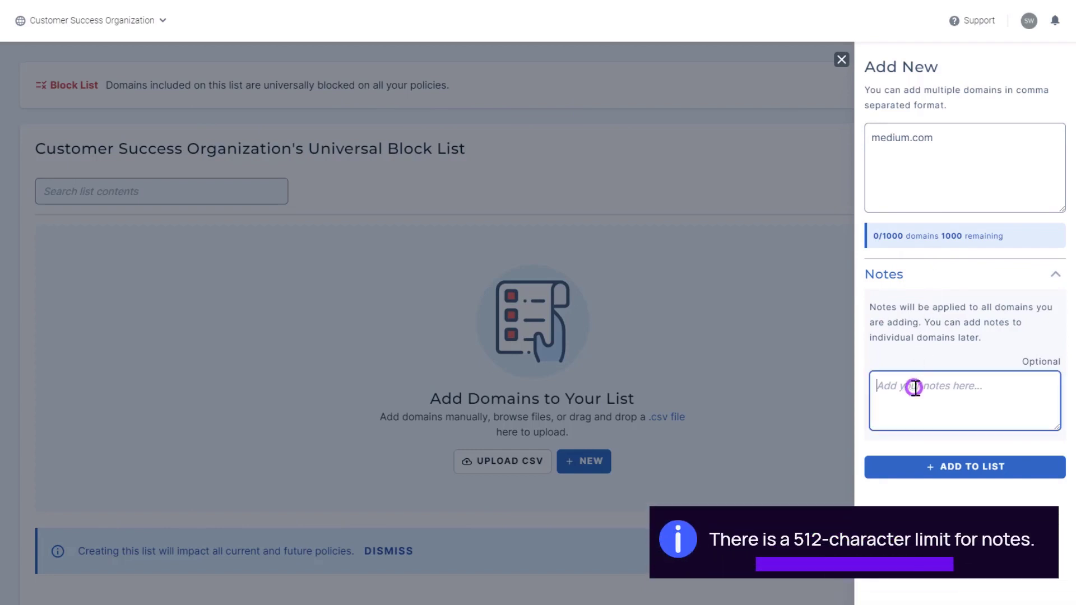
type("This site is blocked")
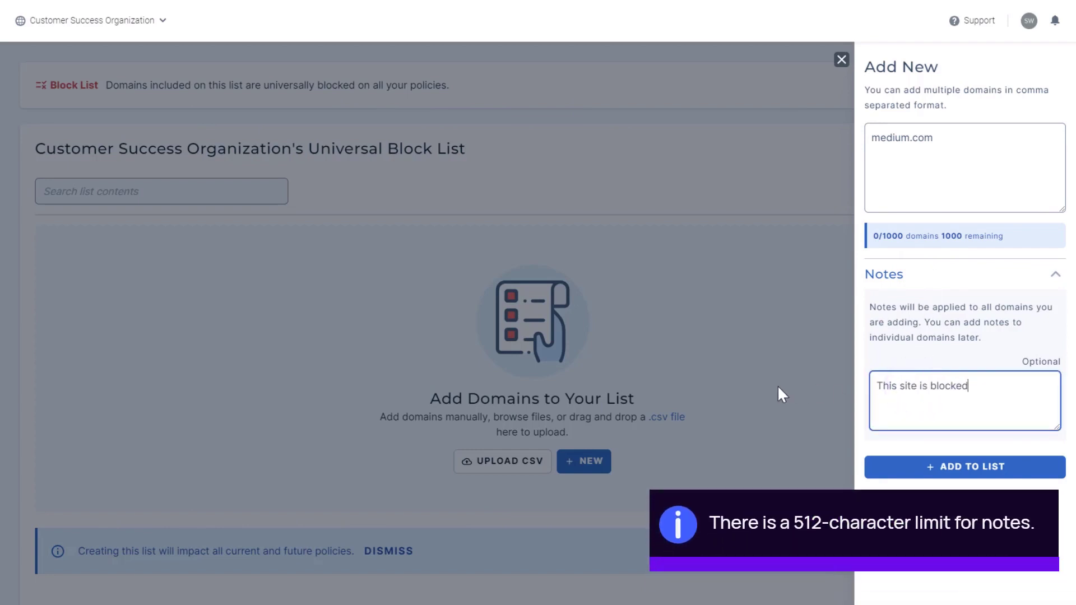
type(" as it is a social publishing")
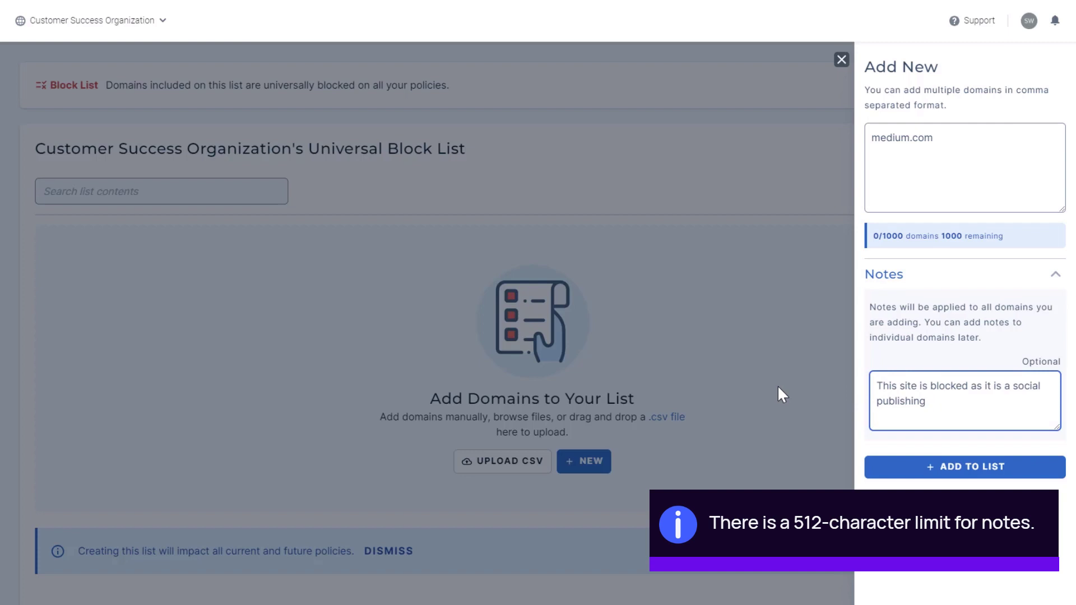
type(" platform.")
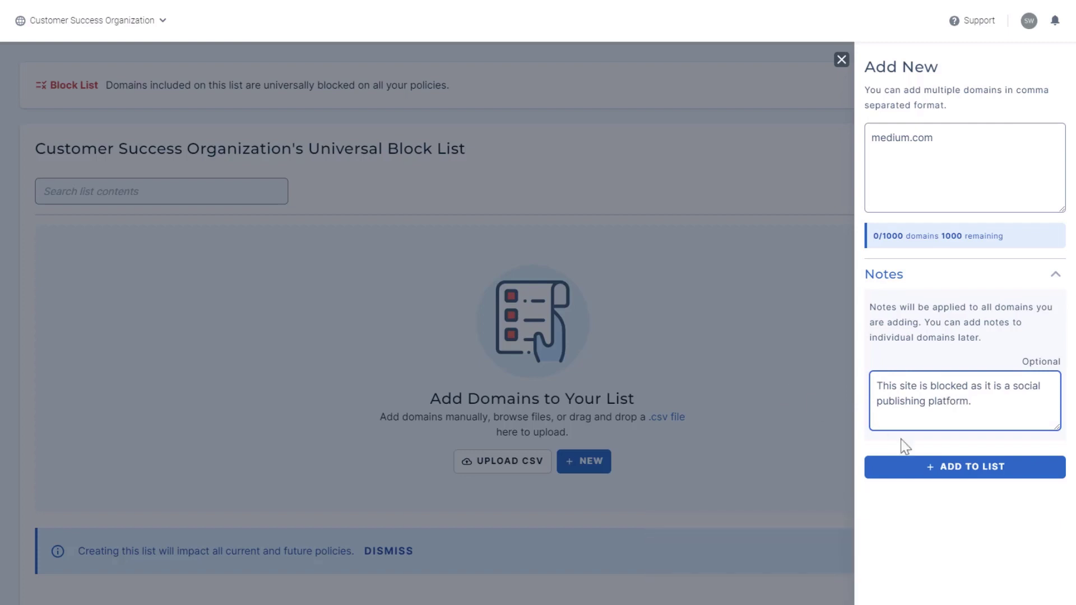
left_click(976, 468)
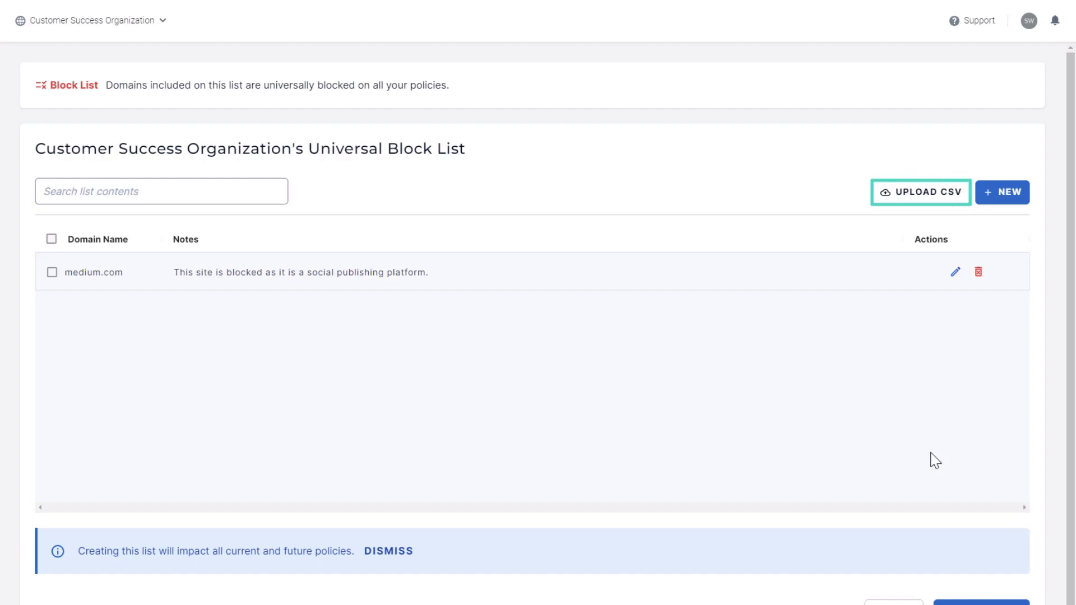
Import amazon, facebook, netflix, pinterest, twitter and youtube domains from domains.csv into the list
left_click(908, 200)
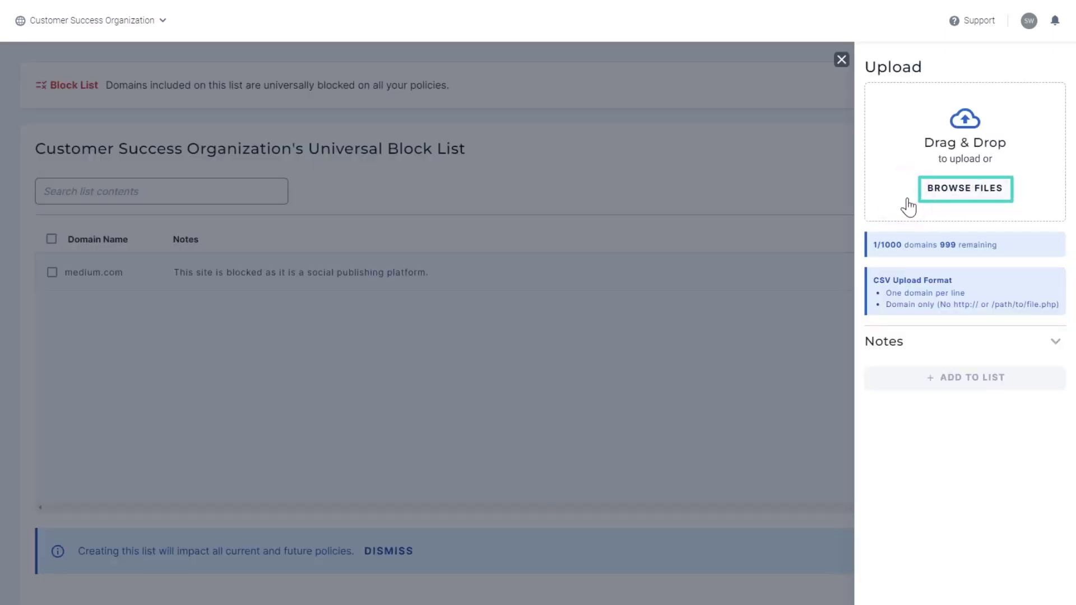
left_click(964, 191)
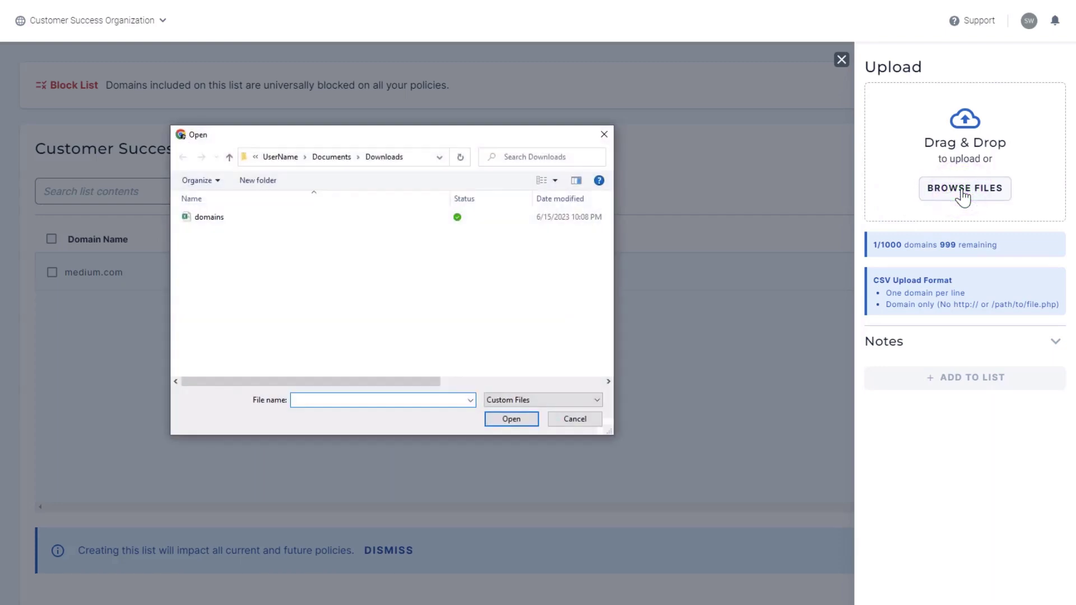
left_click(253, 218)
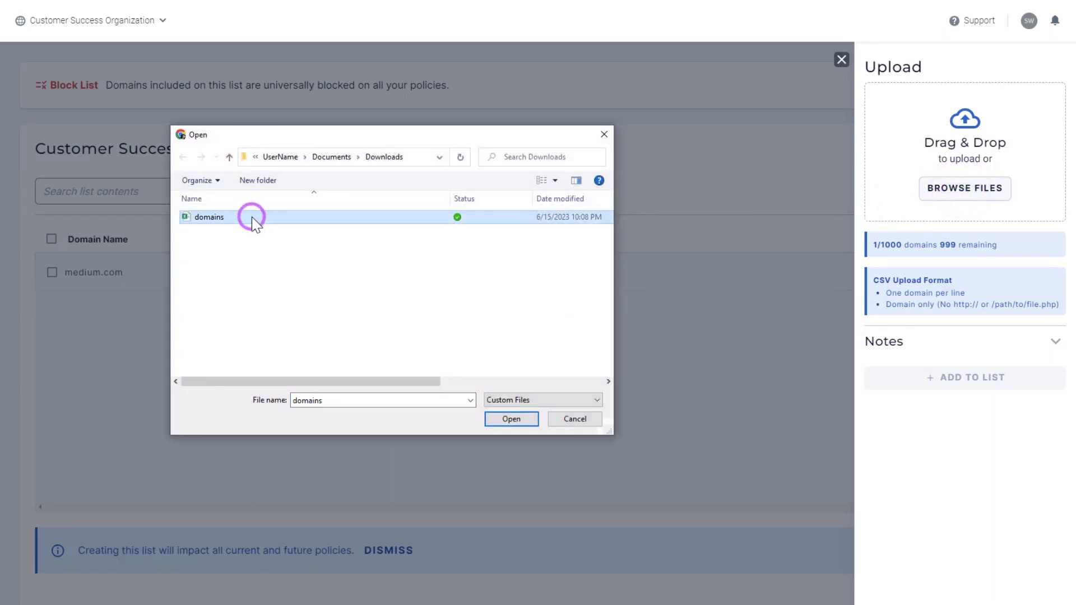
left_click(511, 420)
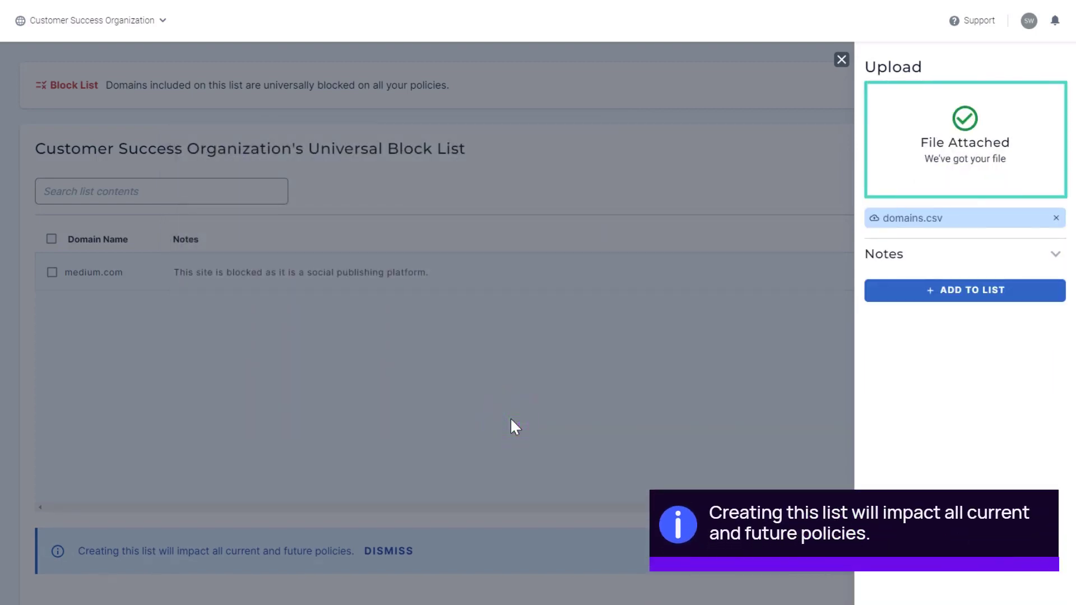
left_click(948, 306)
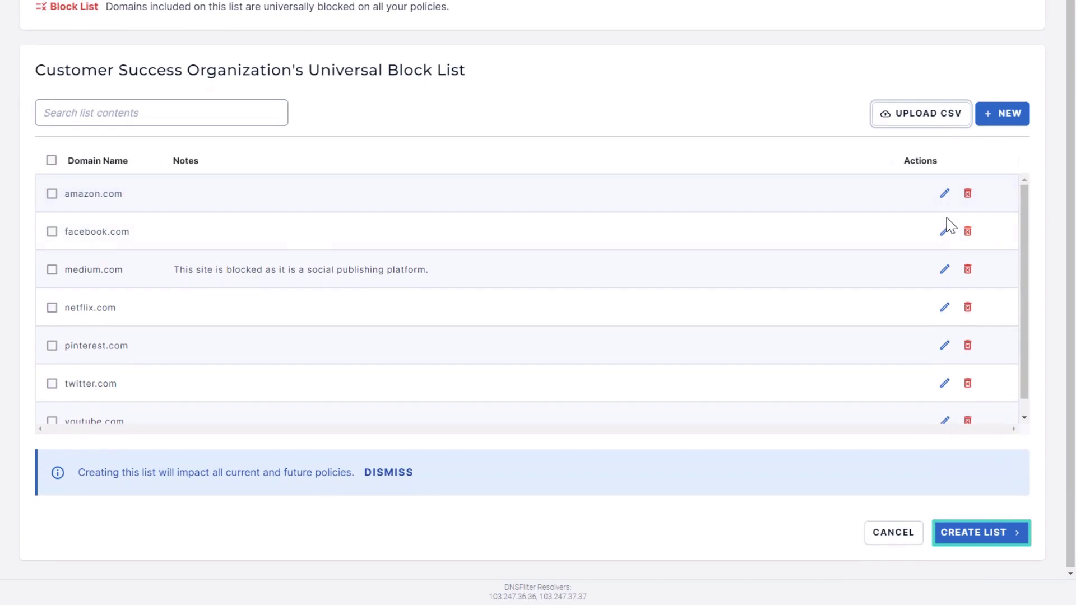
scroll(948, 225, "down", 1)
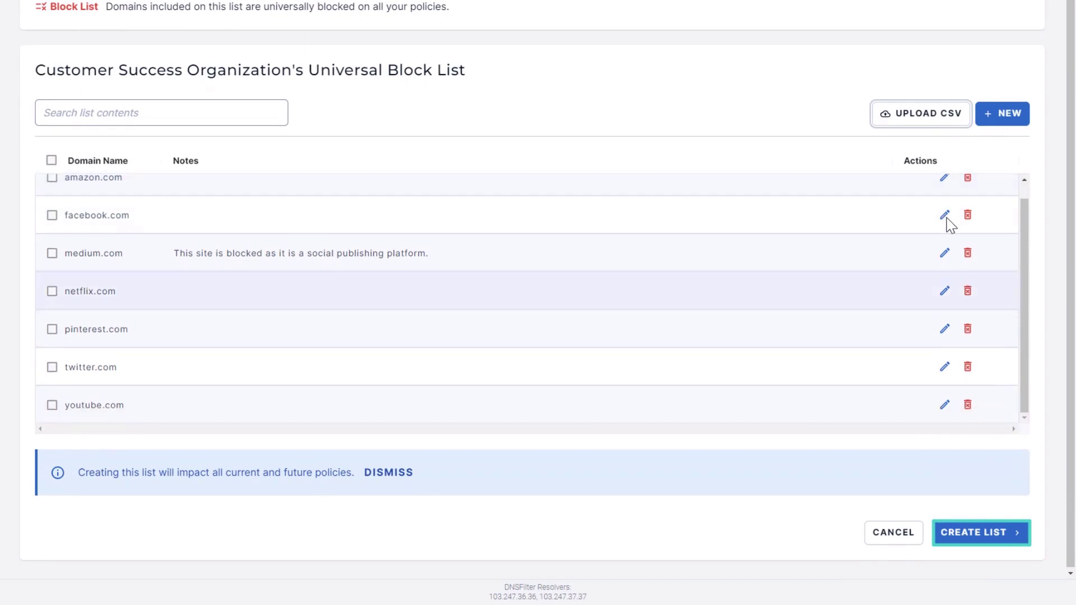
Create the seven-domain Universal Block List and reopen it for editing
left_click(963, 535)
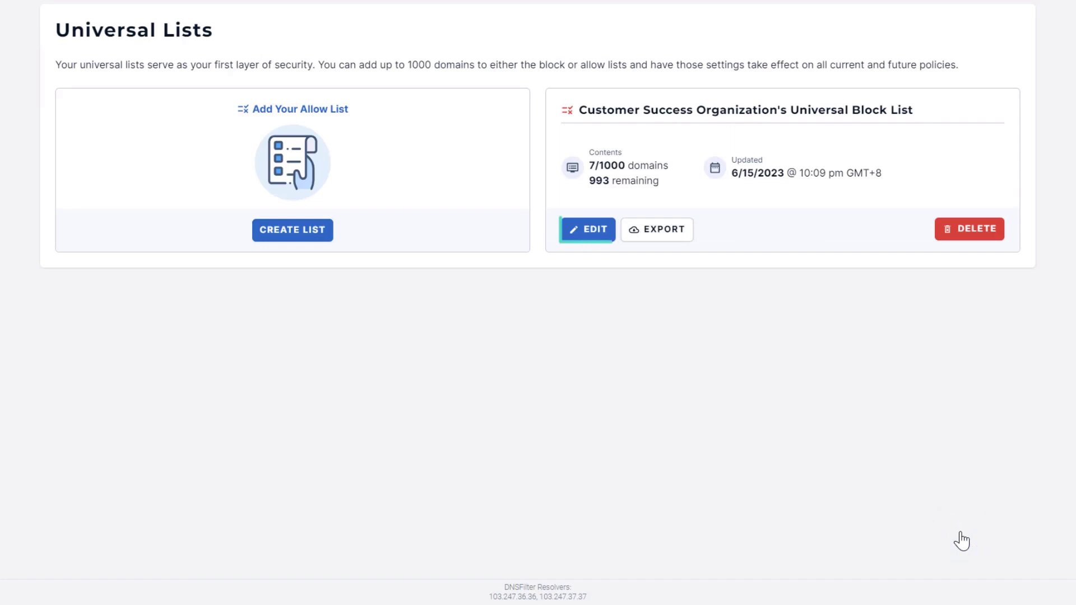
left_click(594, 230)
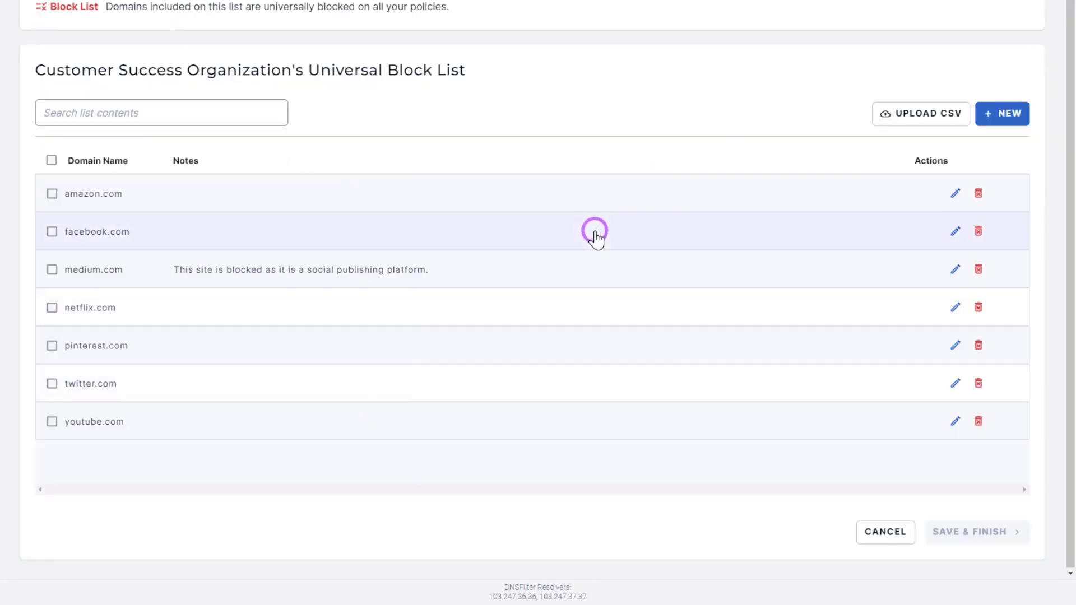